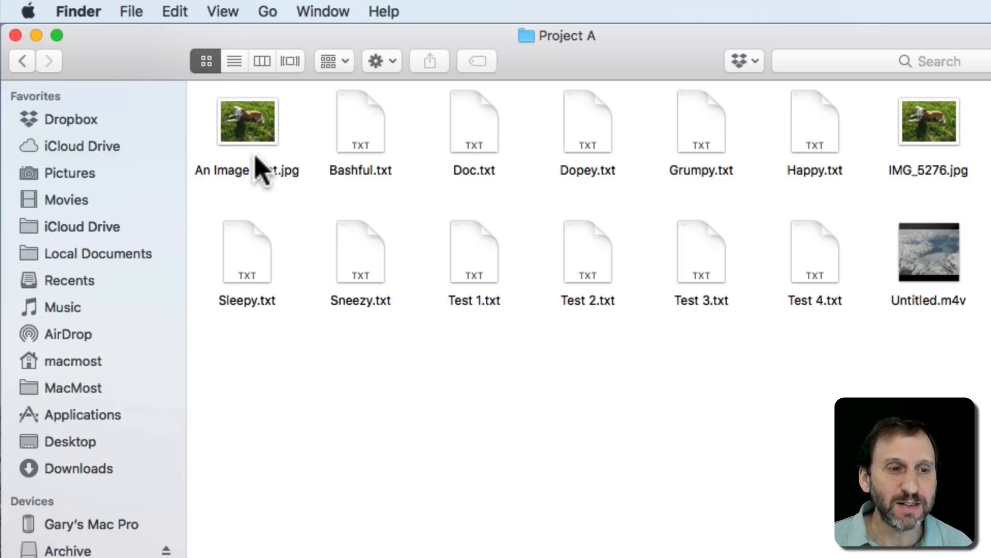
- Rename An Image Test.jpg to My Pic.jpg by editing its name inline in icon view
{"action": "left_click", "coordinate": [242, 126]}
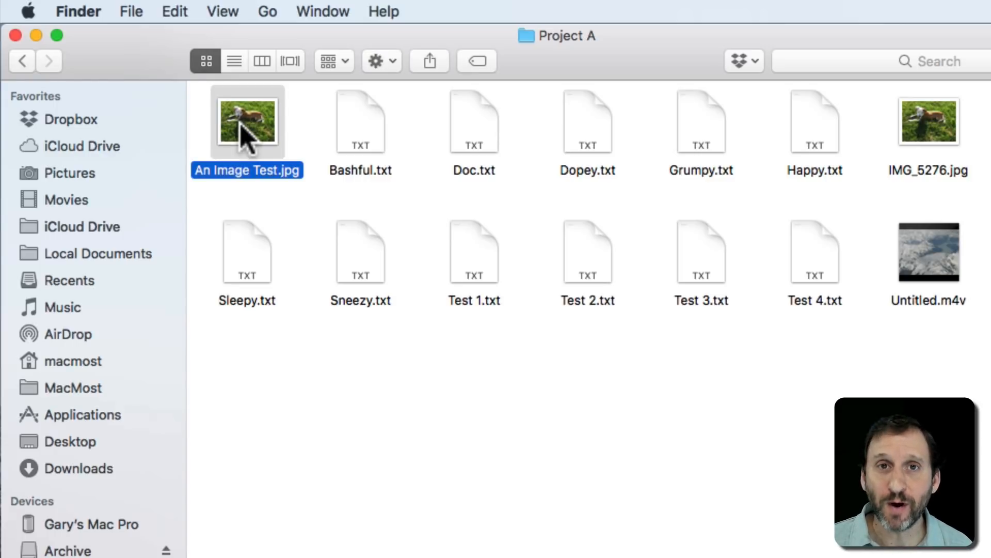
{"action": "left_click", "coordinate": [231, 175]}
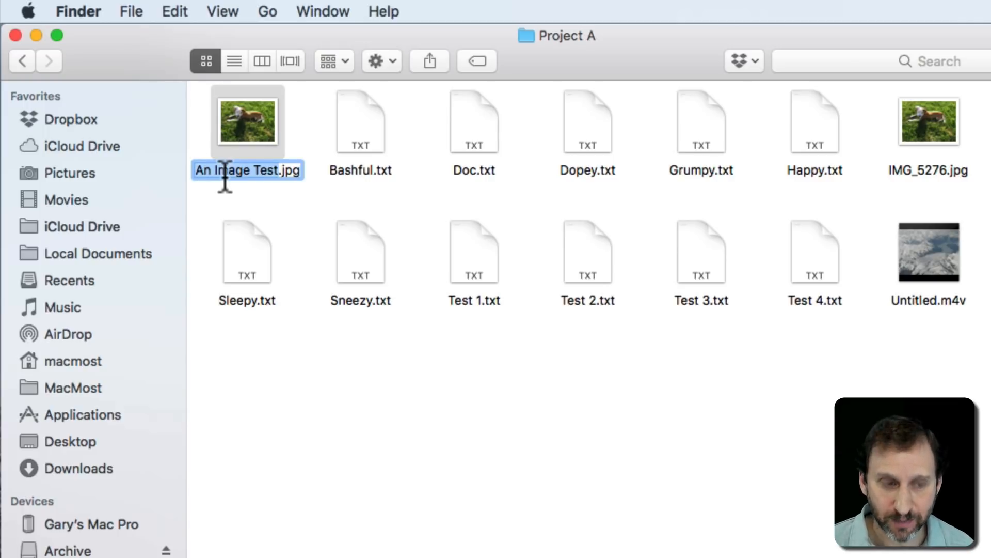
{"action": "type", "text": "My"}
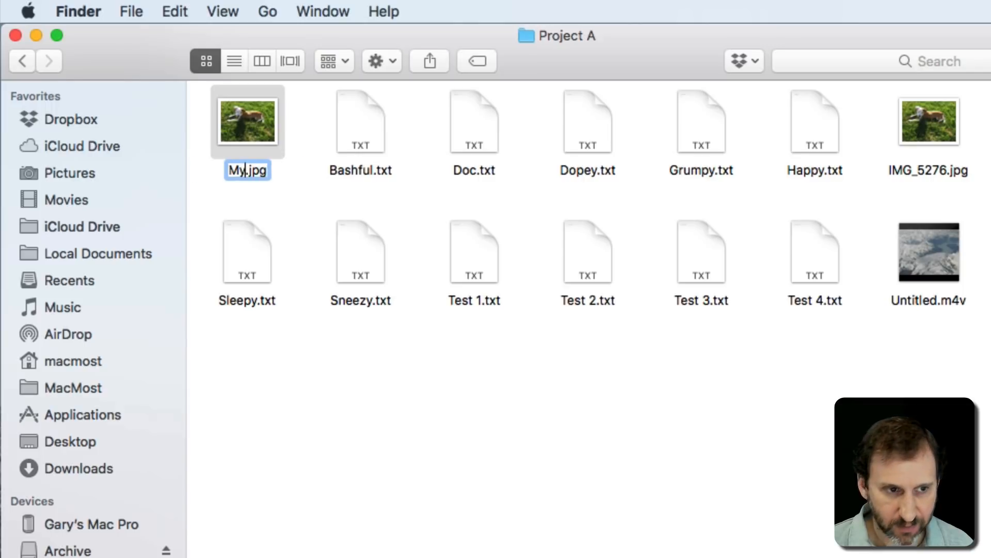
{"action": "type", "text": " Pic"}
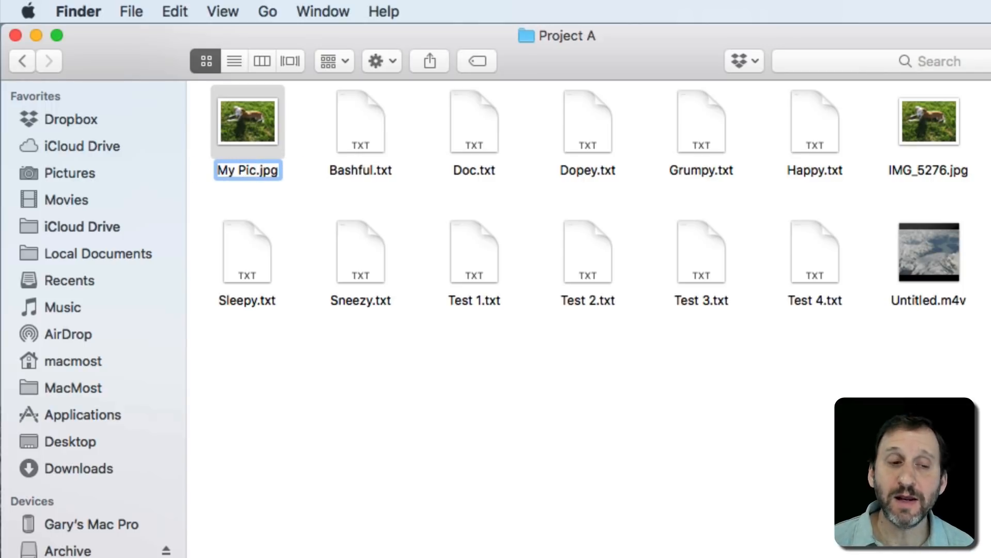
{"action": "key", "text": "Return"}
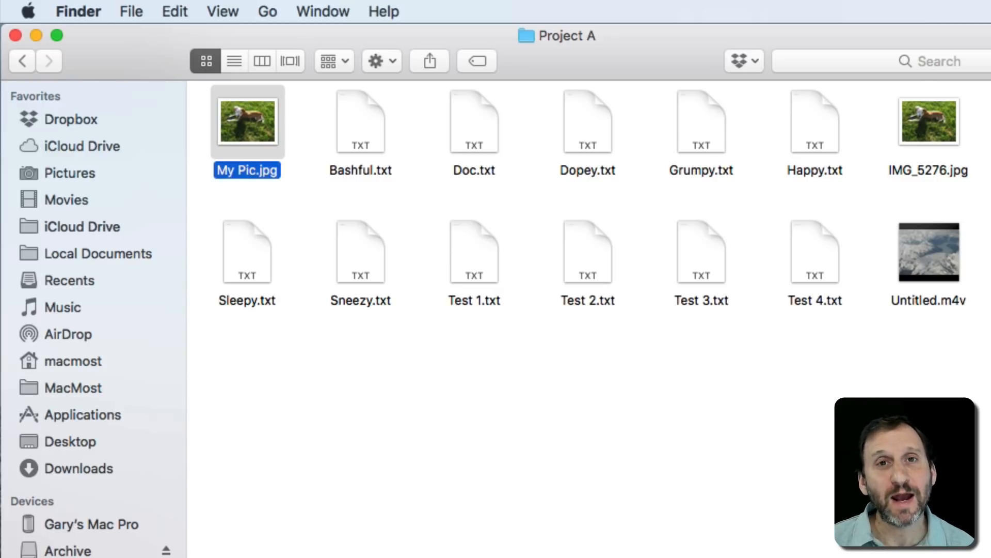
{"action": "double_click", "coordinate": [247, 139]}
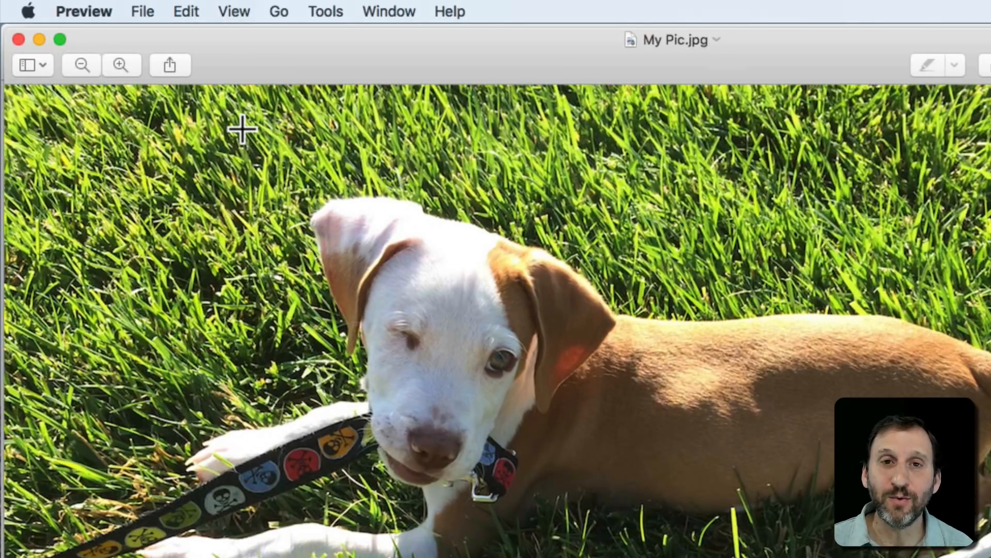
{"action": "key", "text": "super+q"}
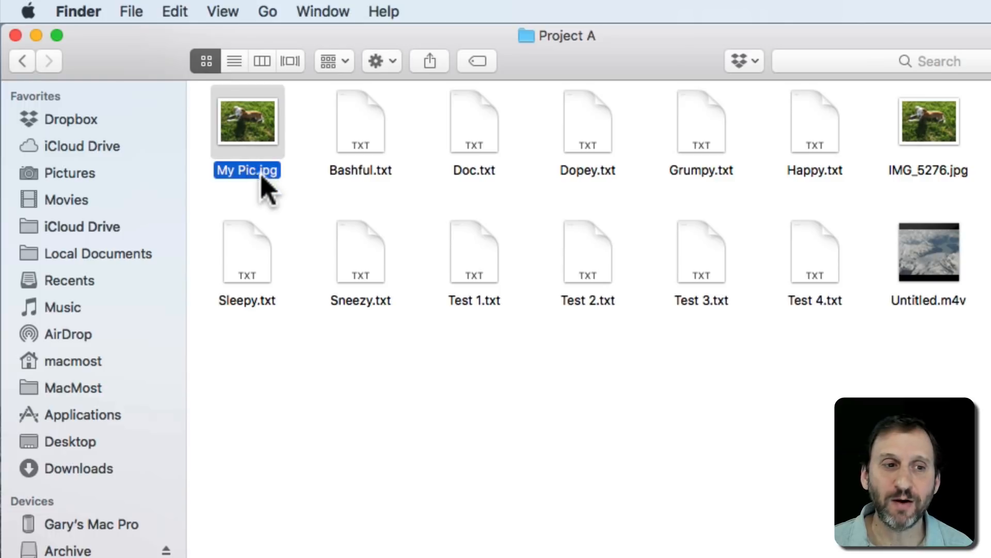
{"action": "left_click", "coordinate": [295, 200]}
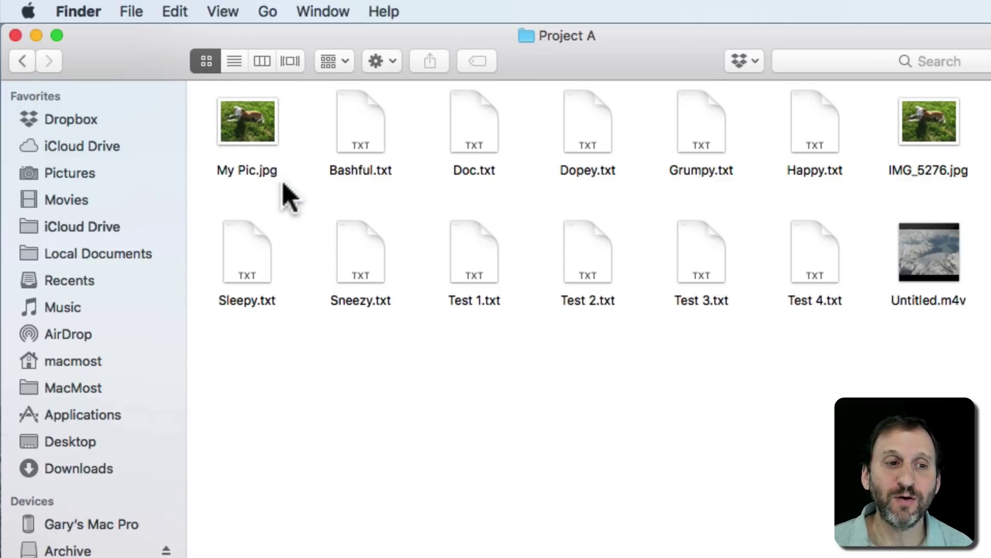
{"action": "left_click", "coordinate": [246, 139]}
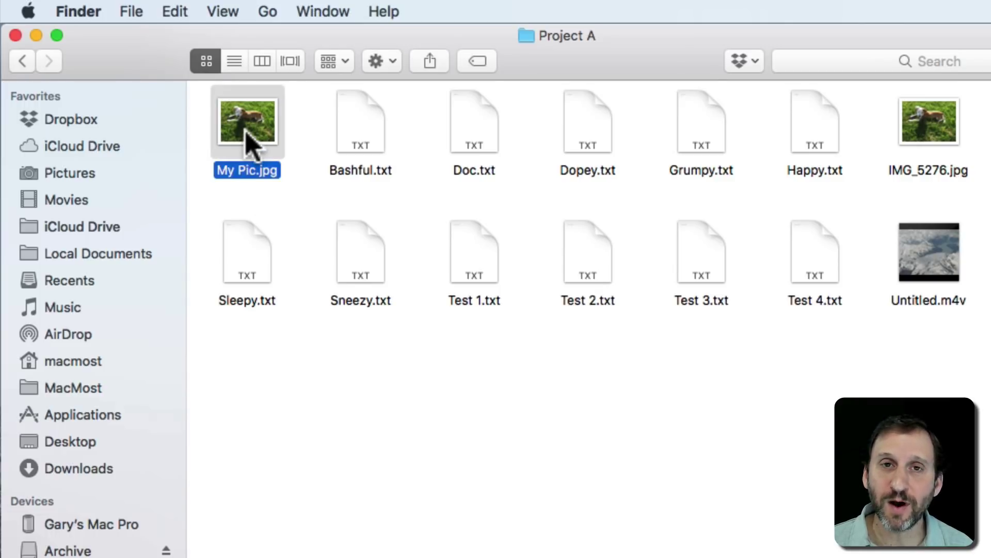
{"action": "left_click", "coordinate": [232, 178]}
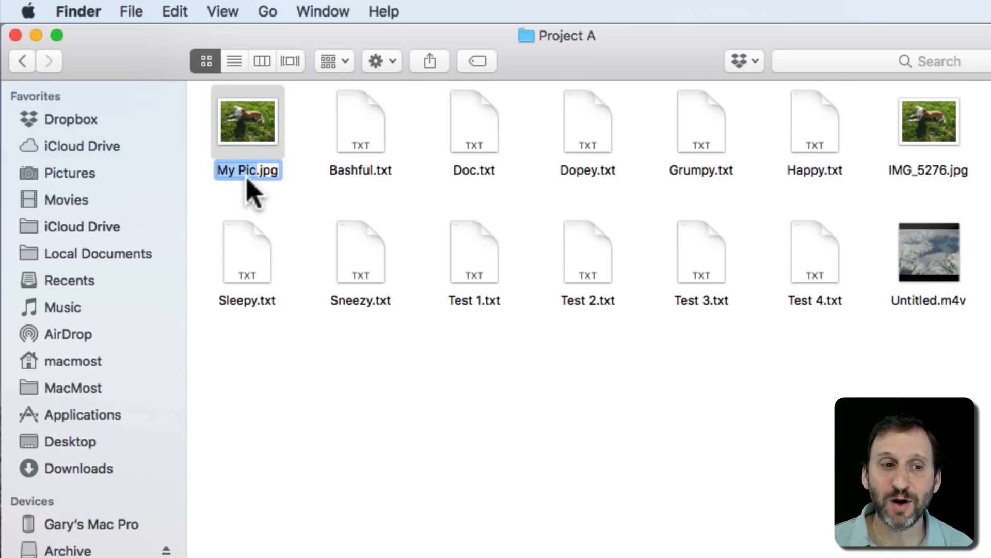
{"action": "left_click", "coordinate": [276, 203]}
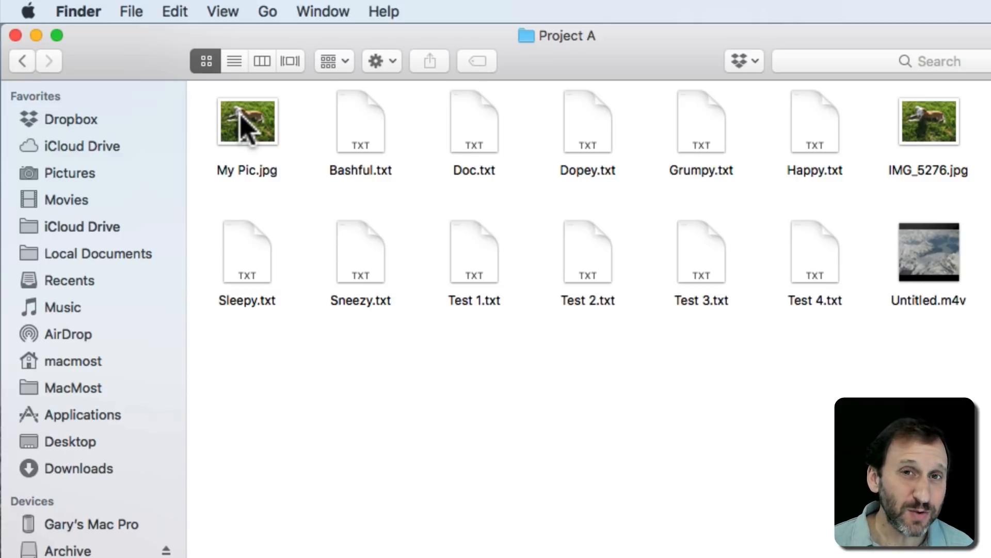
- Rename My Pic.jpg to My Picture.jpg using Return to start and confirm the edit
{"action": "left_click", "coordinate": [257, 136]}
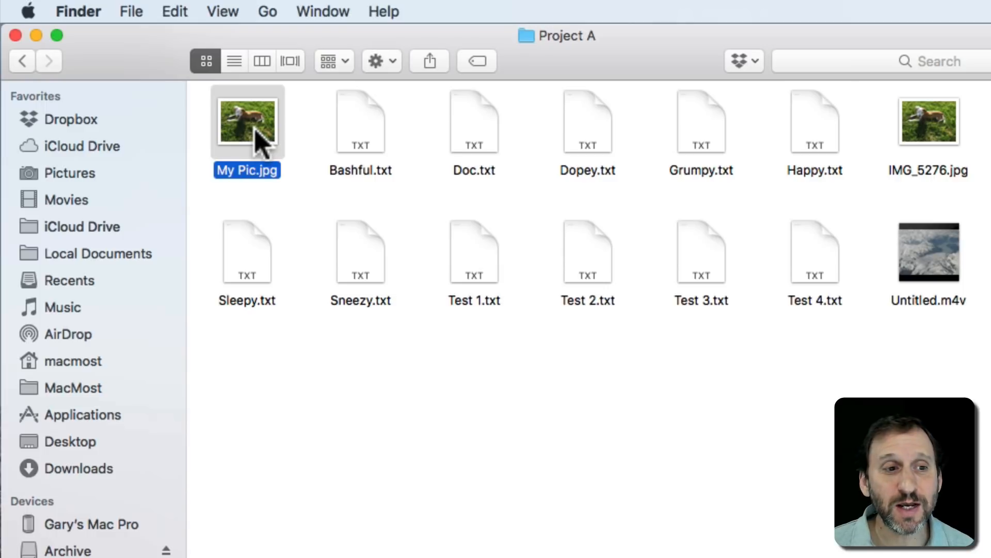
{"action": "key", "text": "Return"}
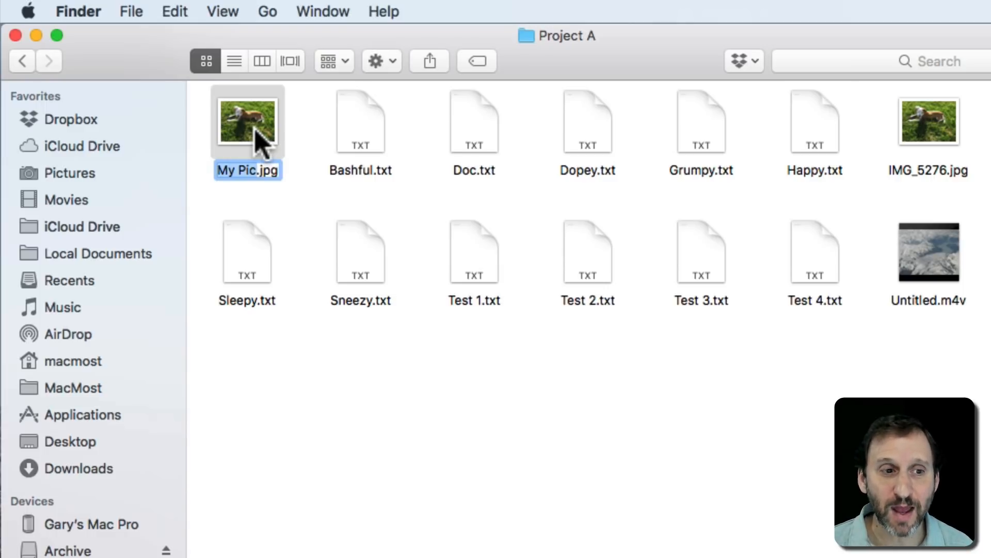
{"action": "type", "text": "My Picture"}
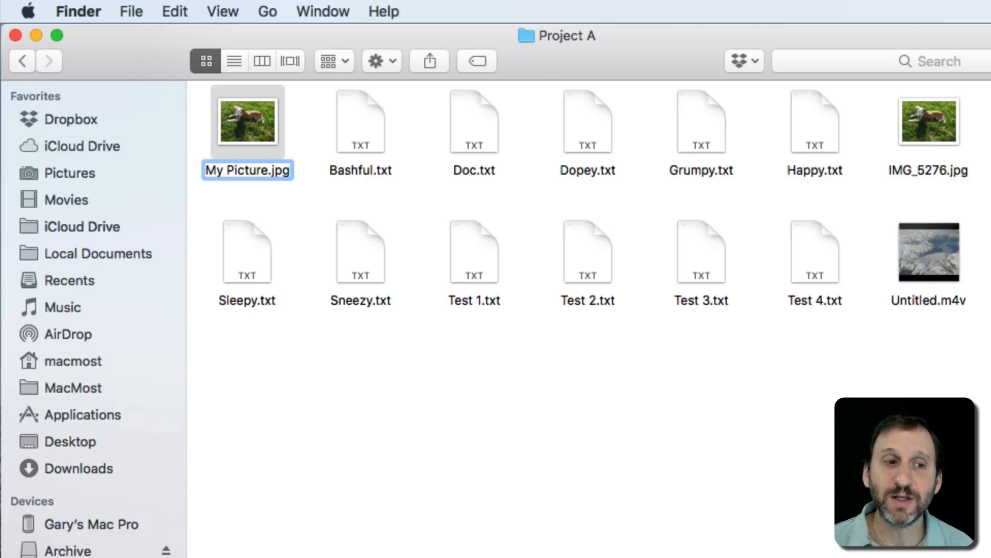
{"action": "key", "text": "Return"}
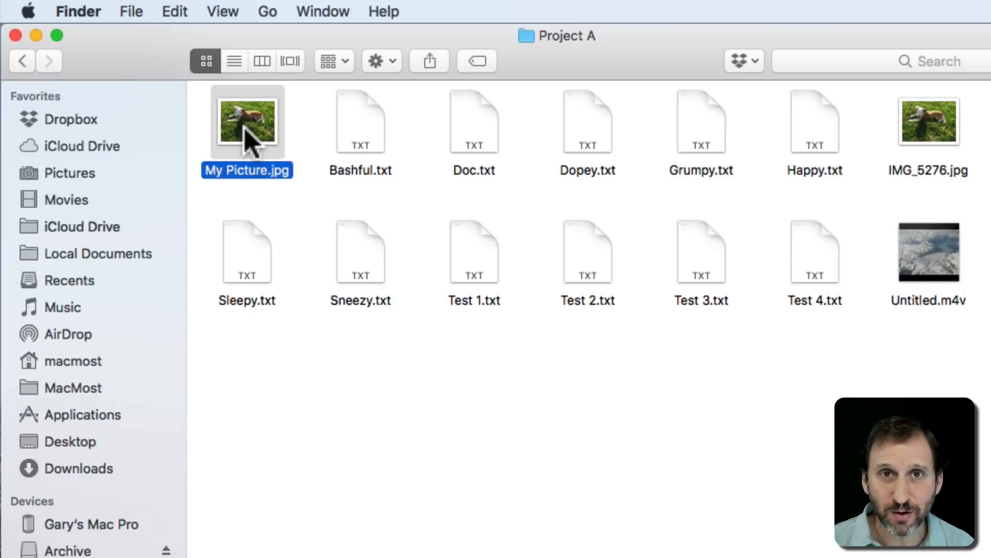
- Rename My Picture.jpg to MyPic.jpg, selecting the whole name including the extension with Command-A
{"action": "key", "text": "Return"}
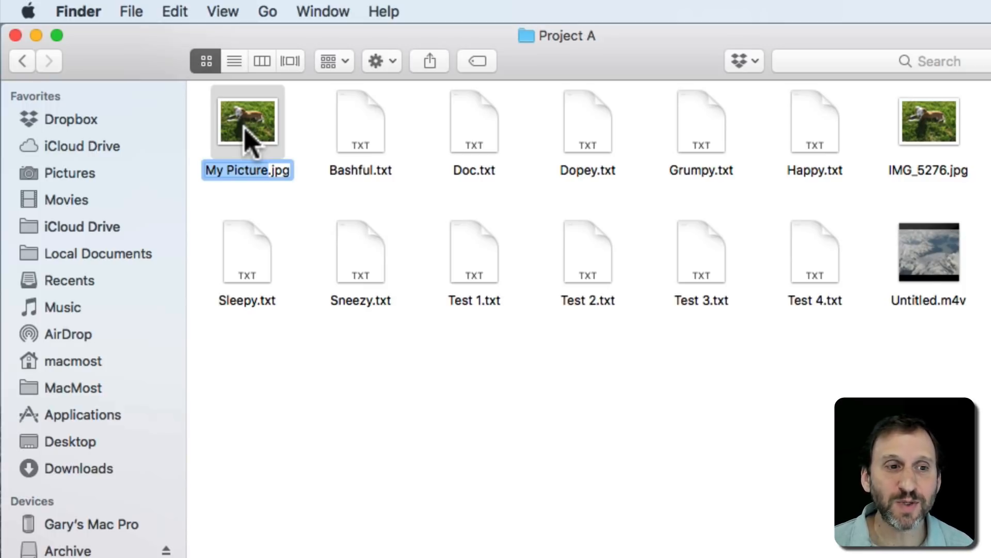
{"action": "key", "text": "Right"}
{"action": "key", "text": "Right"}
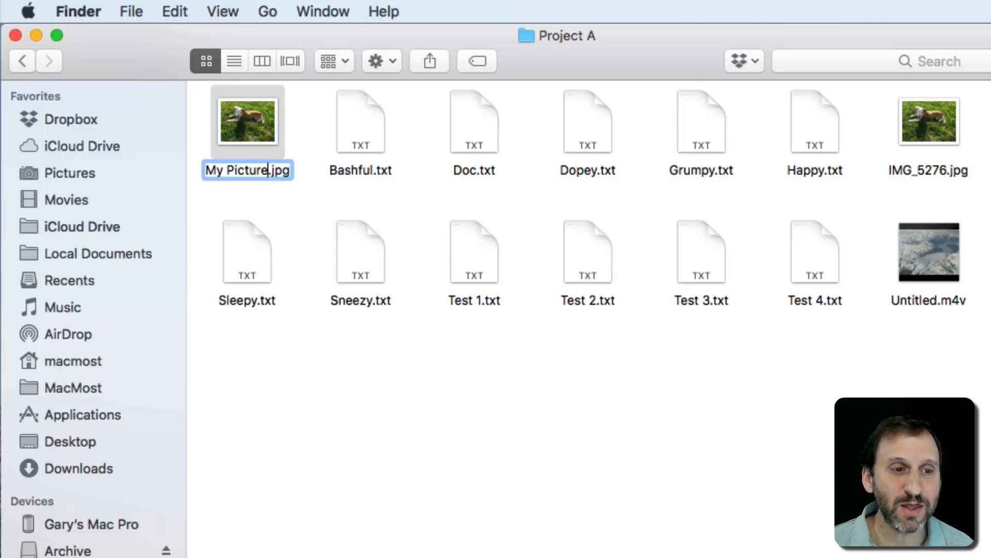
{"action": "key", "text": "Right"}
{"action": "key", "text": "Right"}
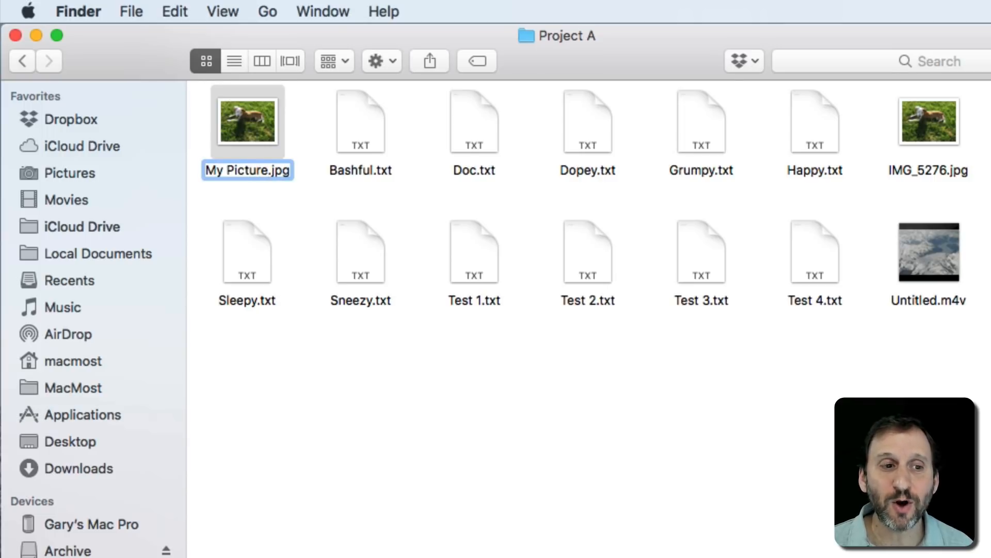
{"action": "key", "text": "super+a"}
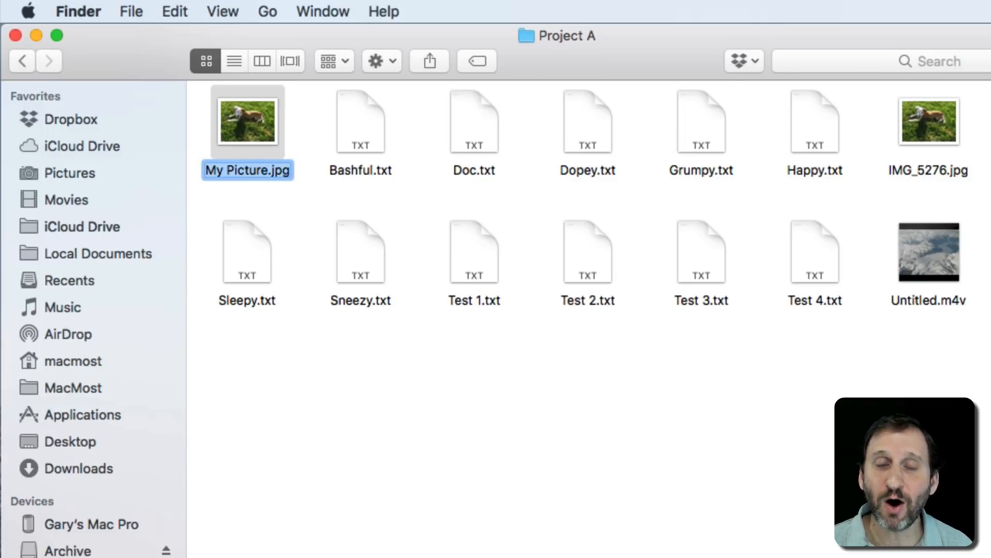
{"action": "type", "text": "M"}
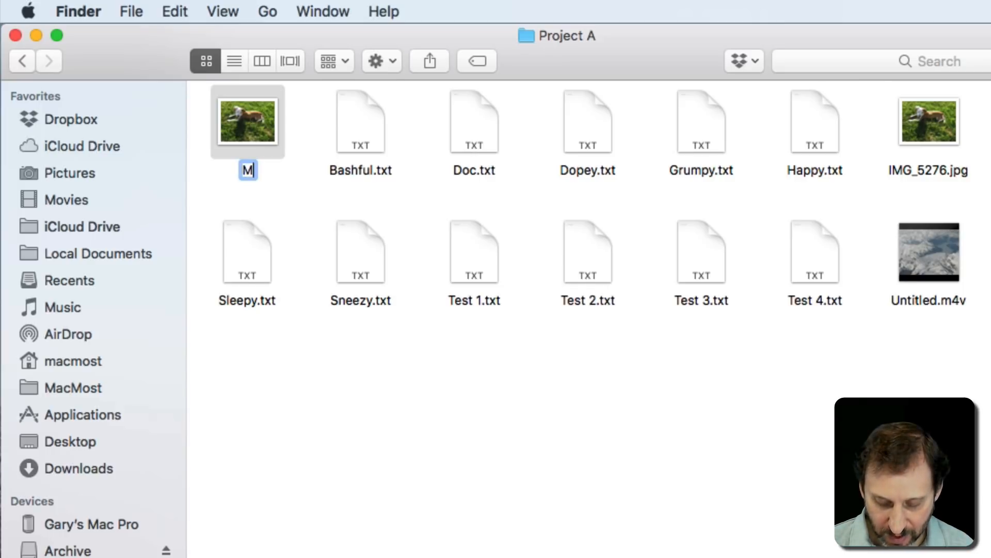
{"action": "type", "text": "yPic."}
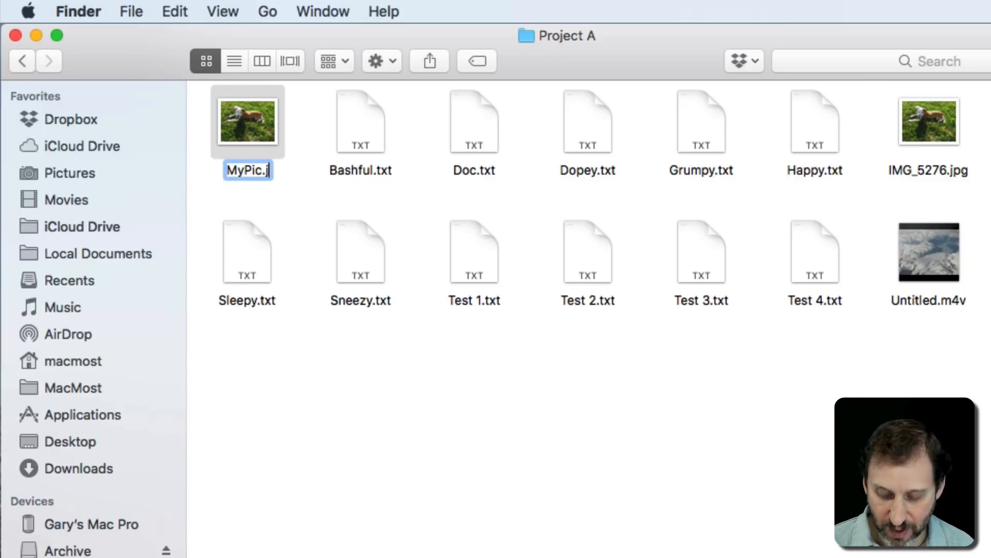
{"action": "type", "text": "jpg"}
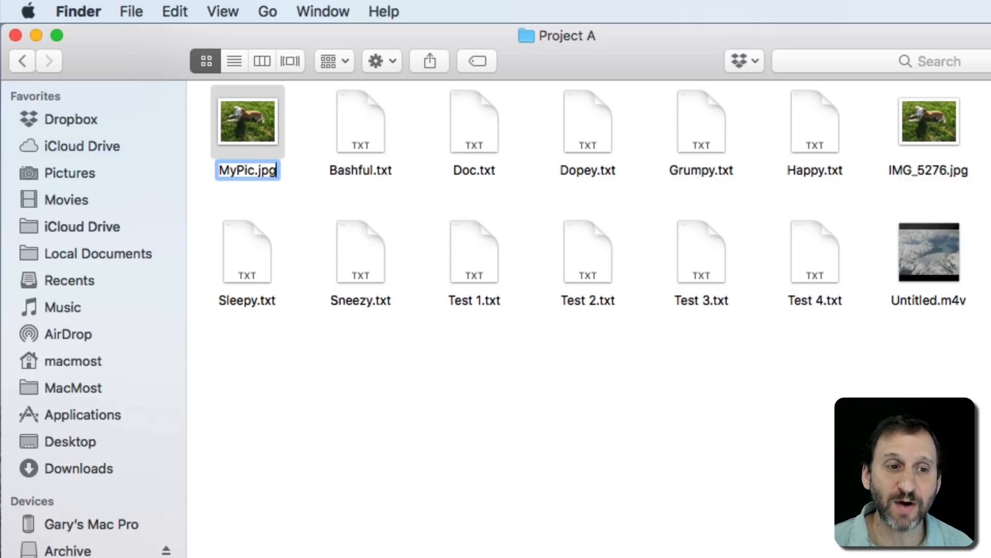
{"action": "key", "text": "Return"}
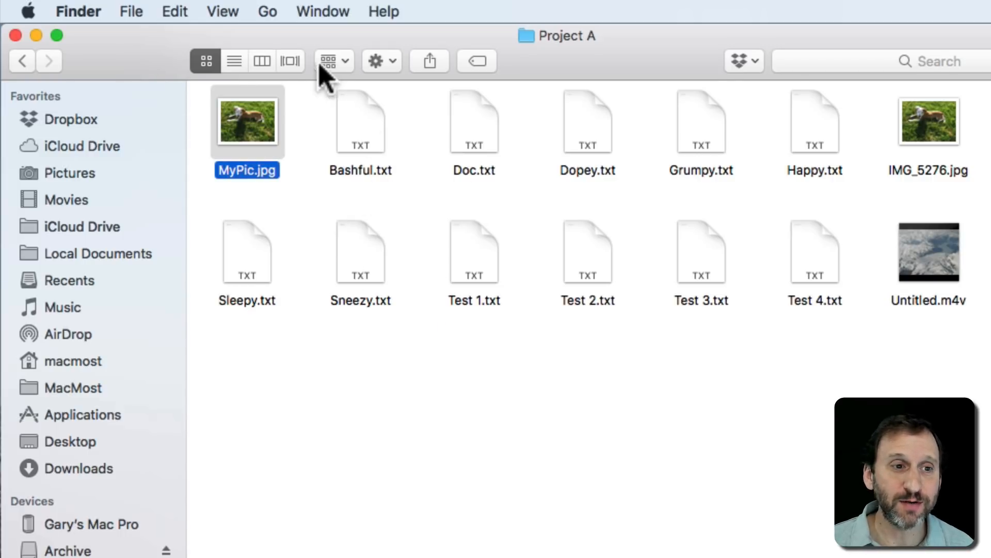
- Switch Project A to list view, start renaming Bashful.txt, then make Doc.txt's name editable instead
{"action": "left_click", "coordinate": [233, 62]}
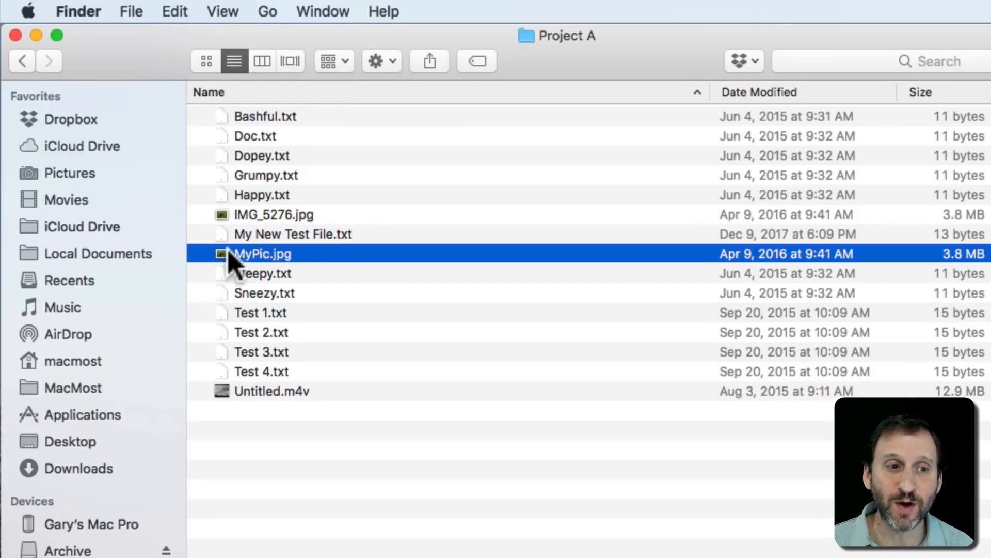
{"action": "left_click", "coordinate": [259, 118]}
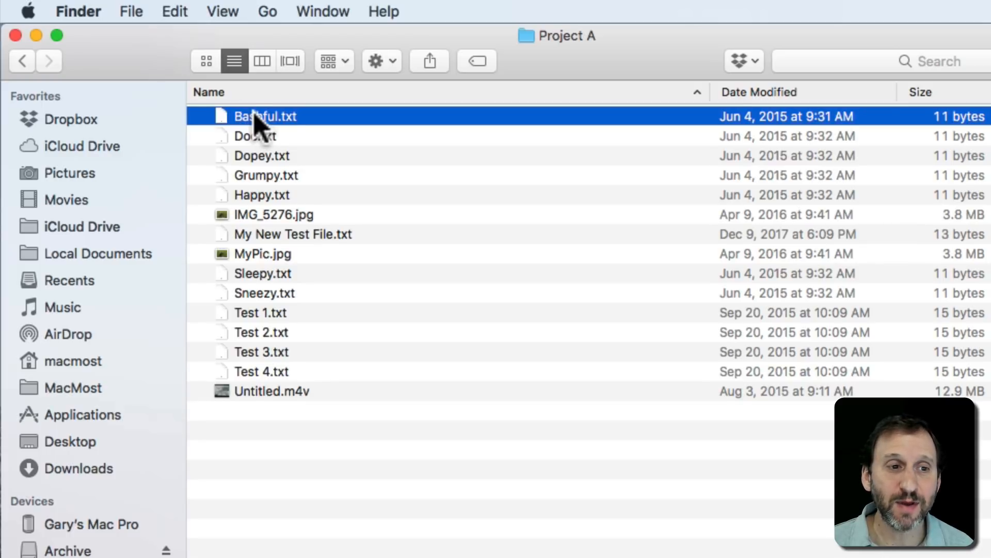
{"action": "left_click", "coordinate": [255, 119]}
{"action": "left_click", "coordinate": [250, 137]}
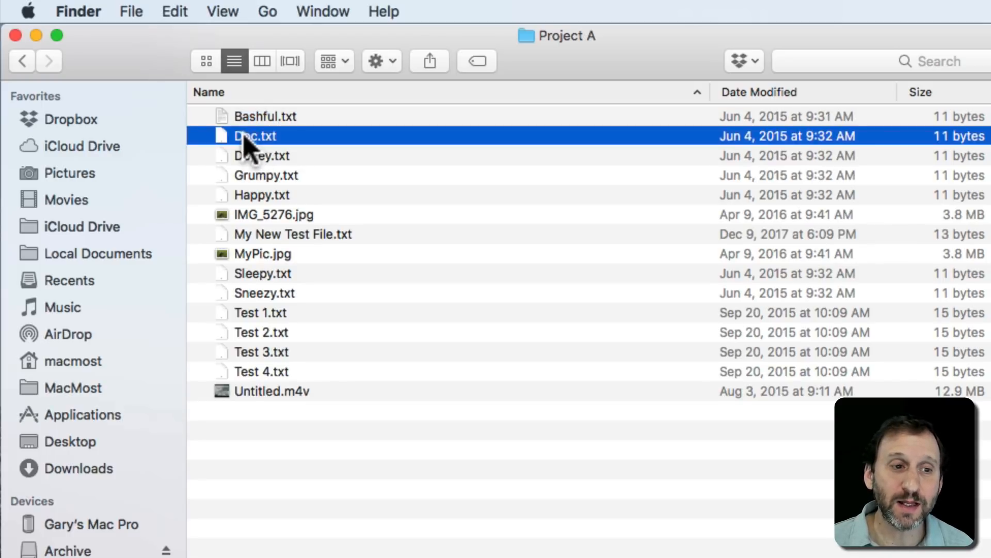
{"action": "left_click", "coordinate": [249, 137]}
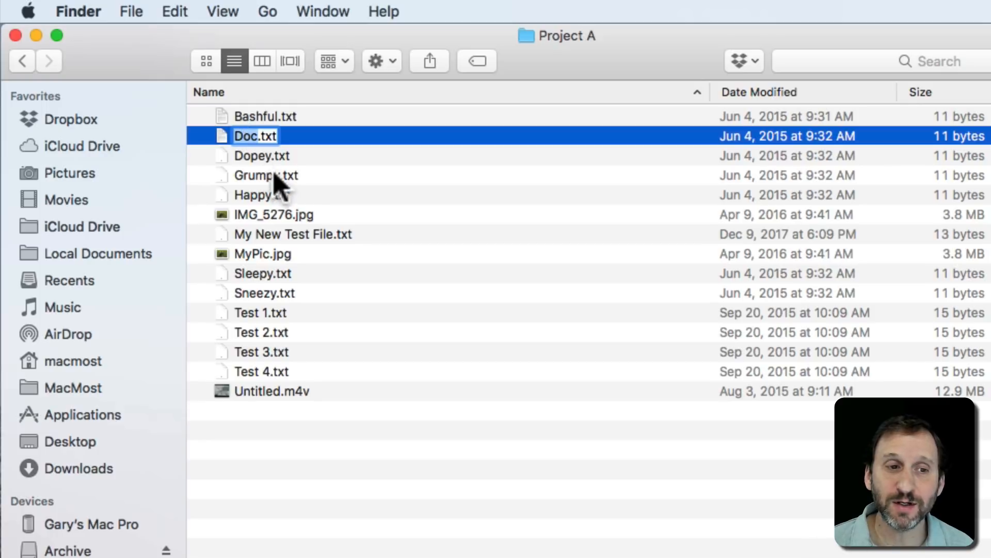
- Switch Project A to column view and start renaming Grumpy.txt then Happy.txt, cancelling with Escape
{"action": "left_click", "coordinate": [262, 61]}
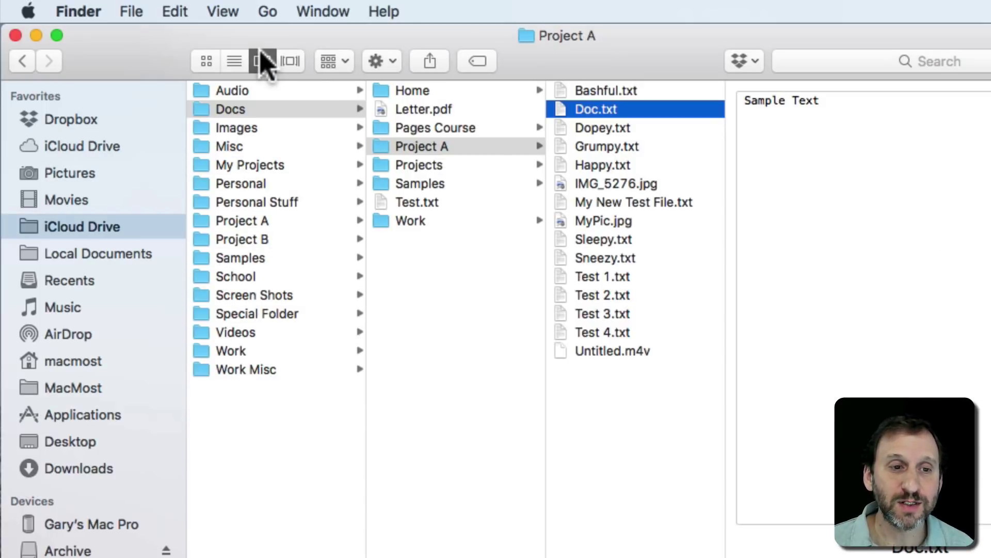
{"action": "left_click", "coordinate": [605, 147]}
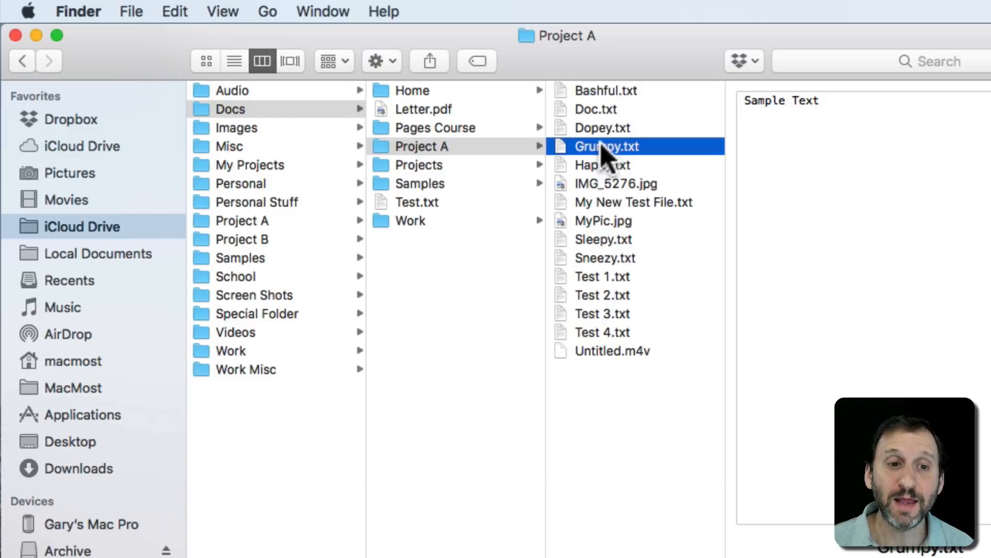
{"action": "left_click", "coordinate": [606, 149]}
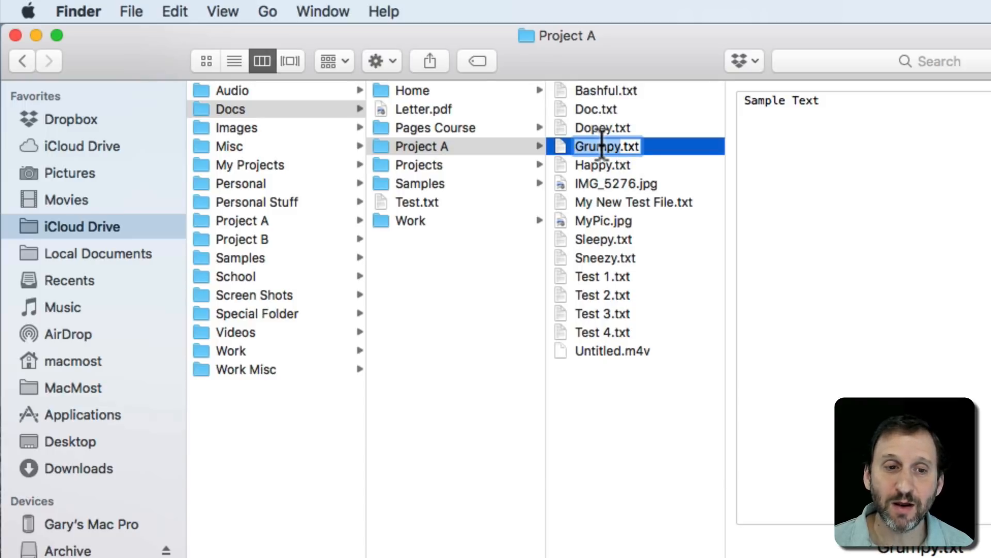
{"action": "left_click", "coordinate": [603, 165]}
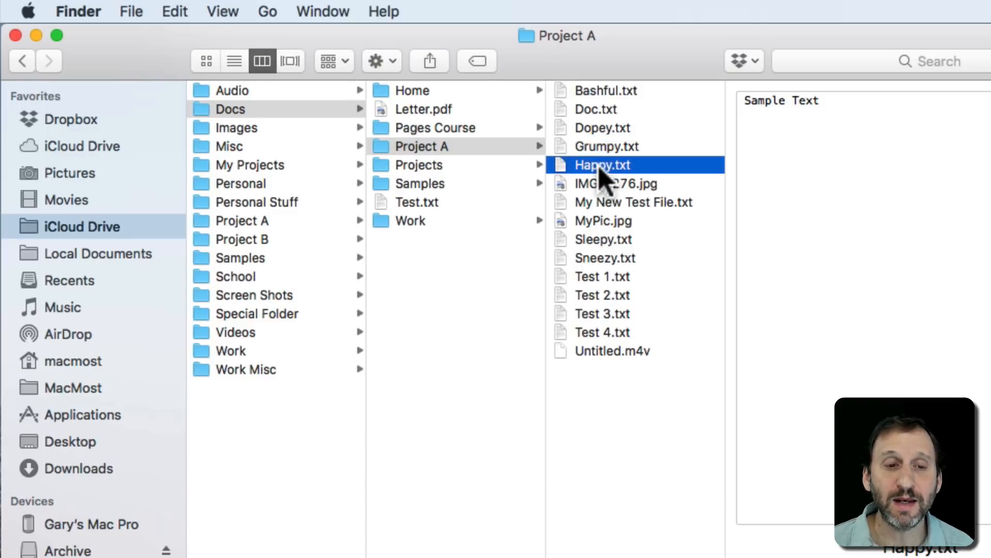
{"action": "left_click", "coordinate": [603, 165]}
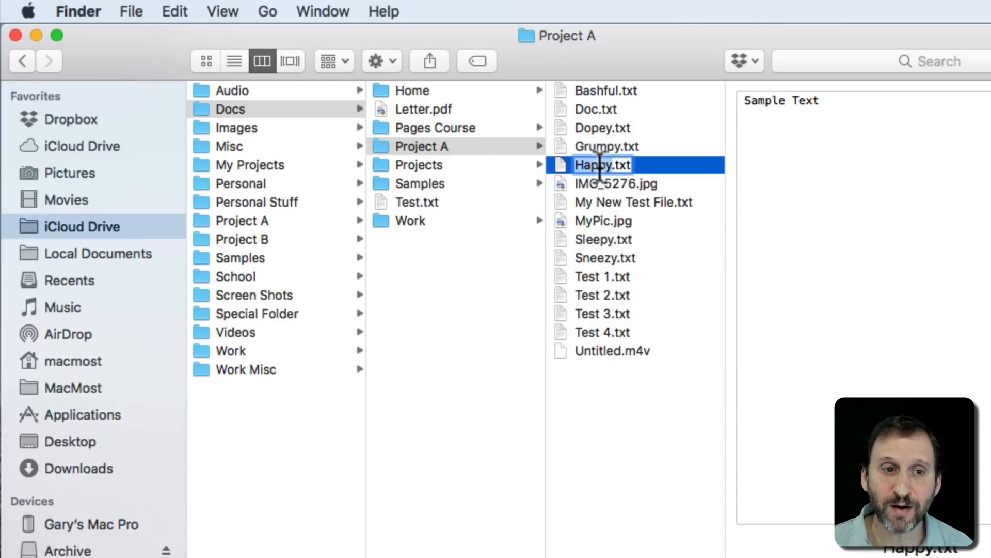
{"action": "key", "text": "Escape"}
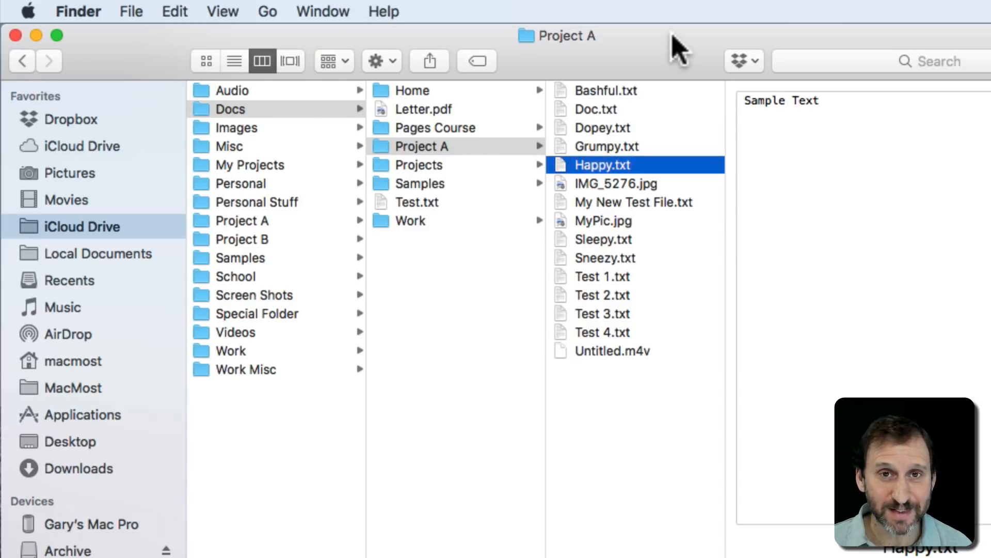
{"action": "left_click", "coordinate": [131, 11]}
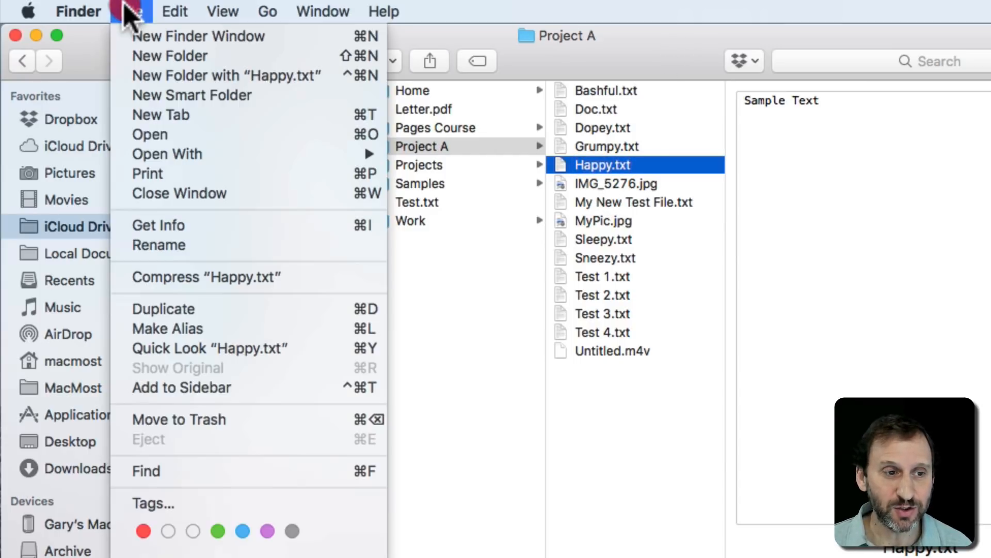
{"action": "left_click", "coordinate": [159, 245]}
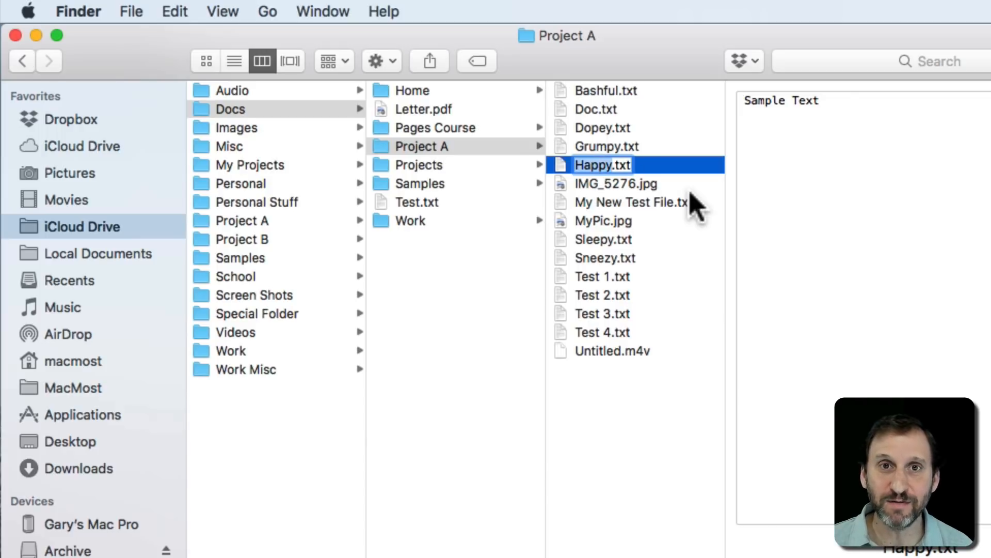
{"action": "key", "text": "Return"}
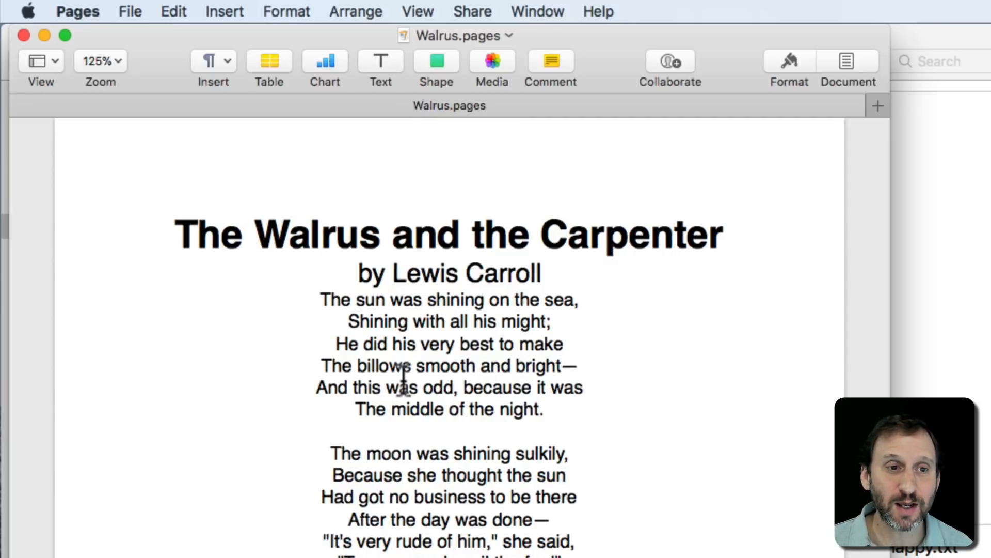
- Use File > Rename to extend the document name to Walrus and the Carpenter
{"action": "left_click", "coordinate": [130, 11]}
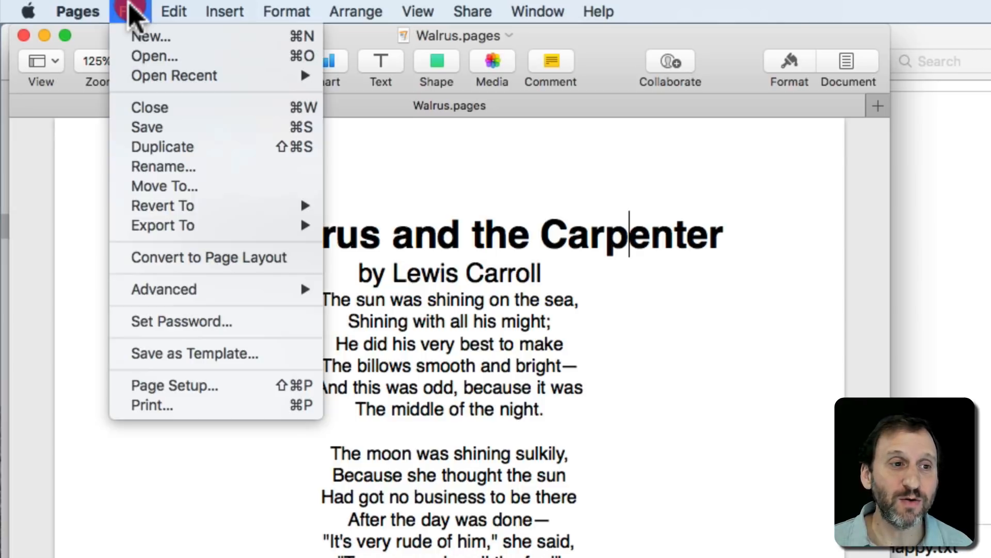
{"action": "left_click", "coordinate": [194, 165]}
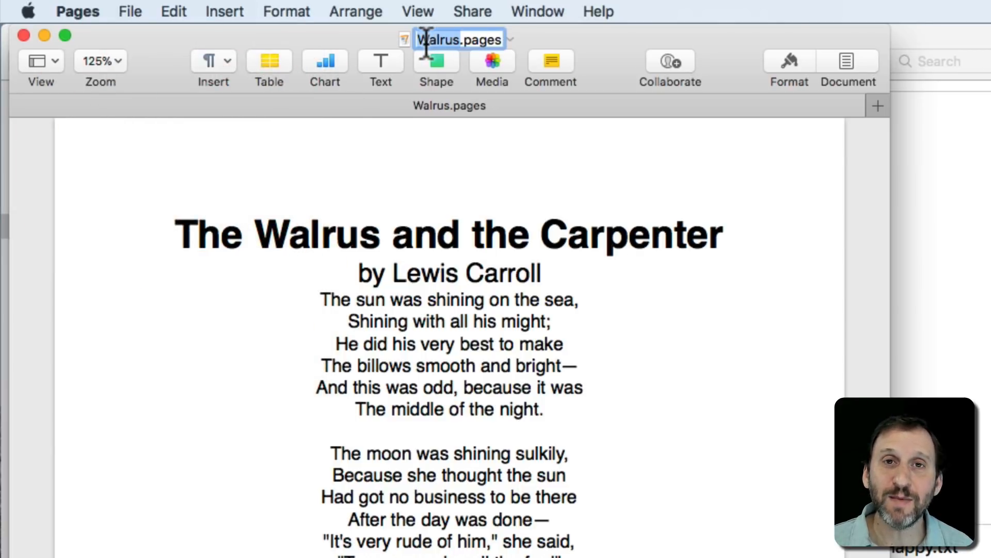
{"action": "mouse_move", "coordinate": [450, 186]}
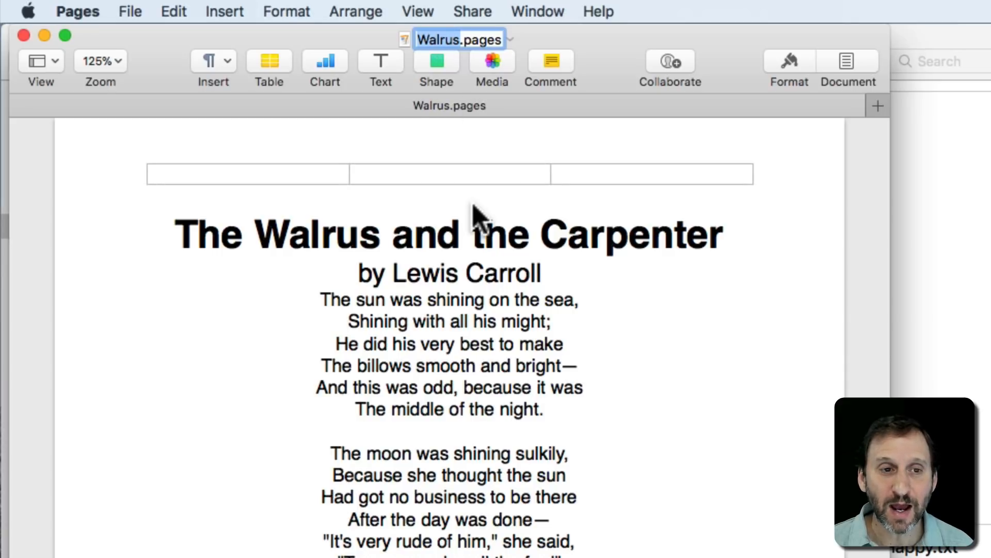
{"action": "key", "text": "Right"}
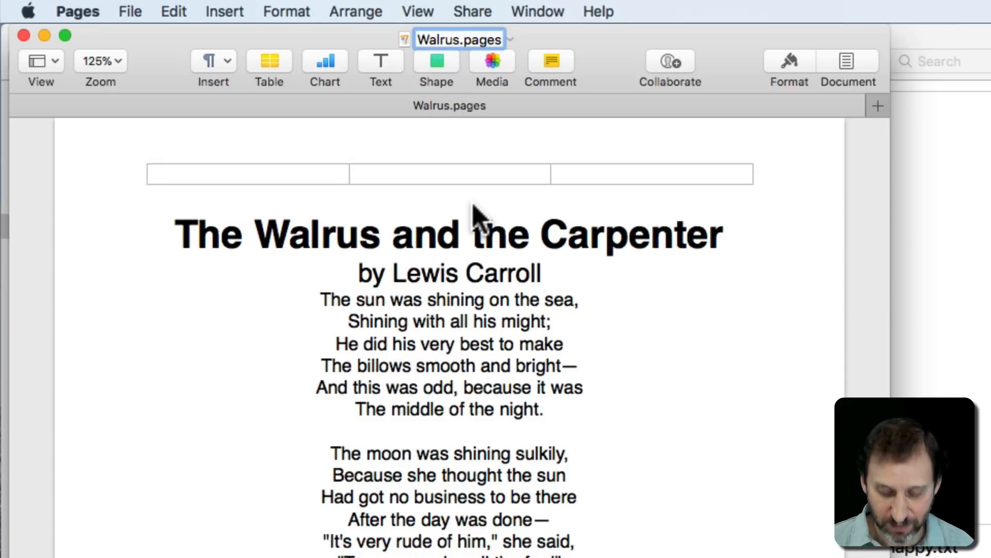
{"action": "type", "text": "and"}
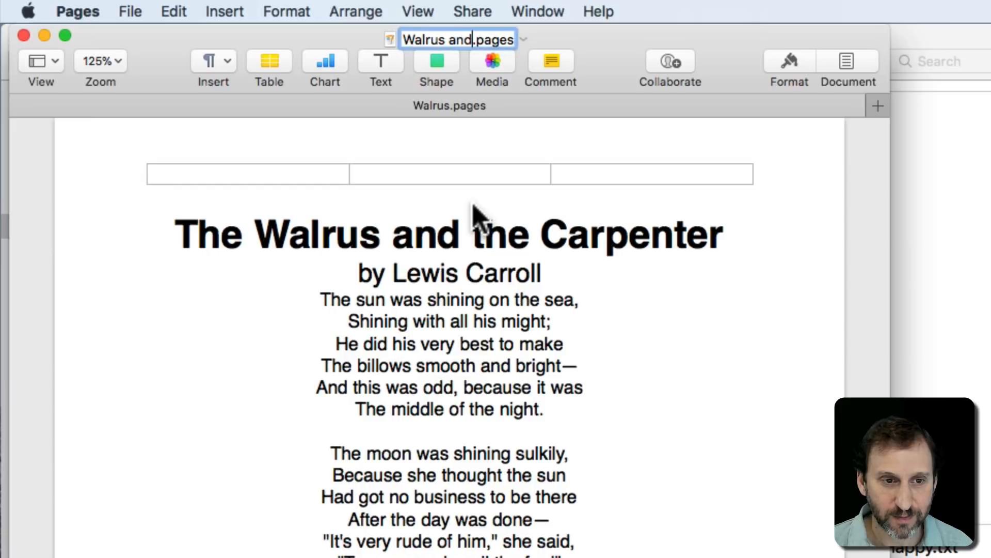
{"action": "type", "text": " the Carpe"}
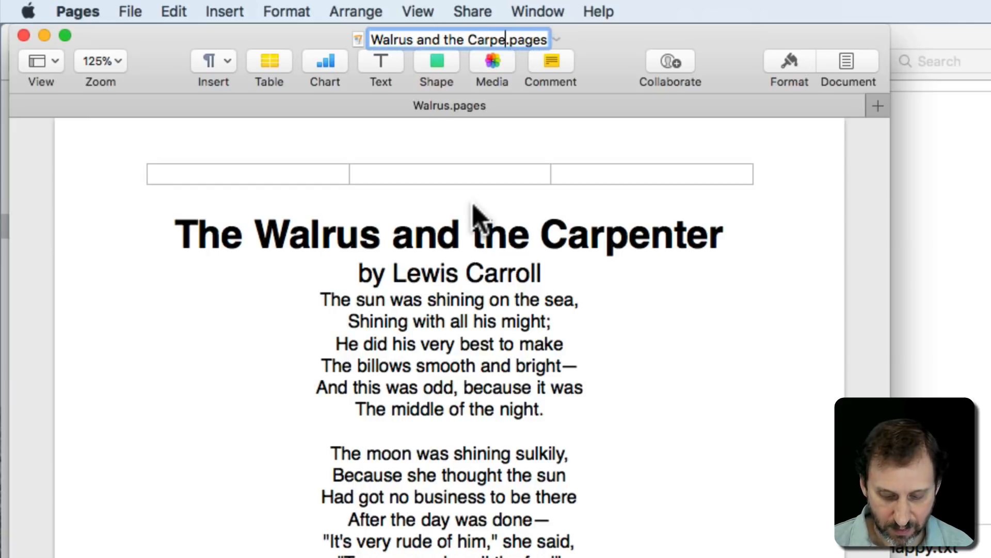
{"action": "type", "text": "nter"}
{"action": "key", "text": "Return"}
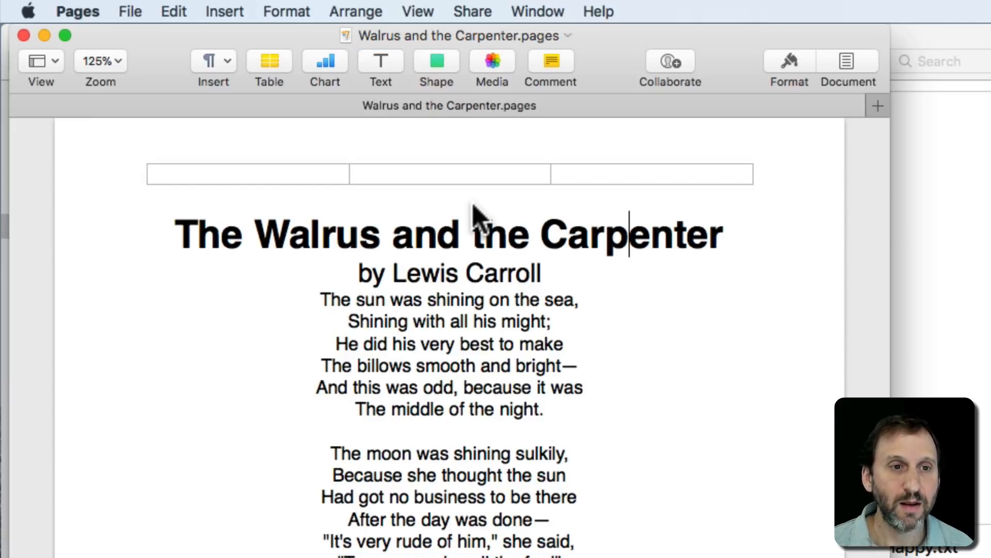
{"action": "left_click", "coordinate": [453, 36]}
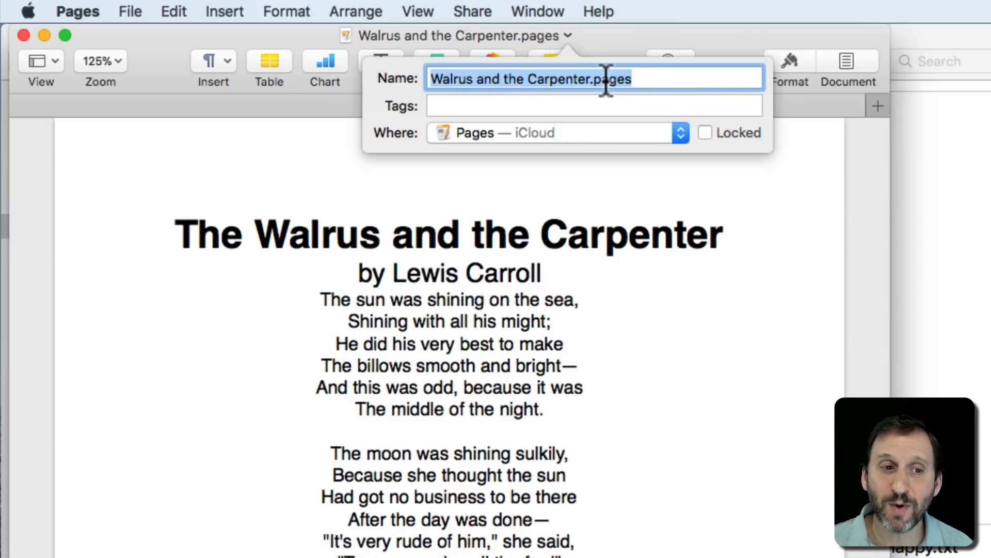
{"action": "left_click", "coordinate": [546, 133]}
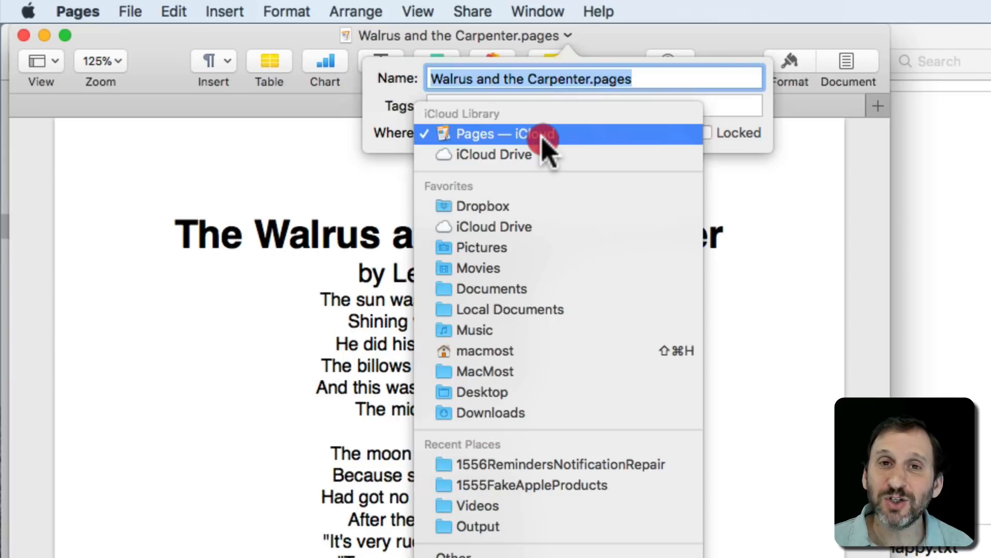
{"action": "left_click", "coordinate": [281, 128]}
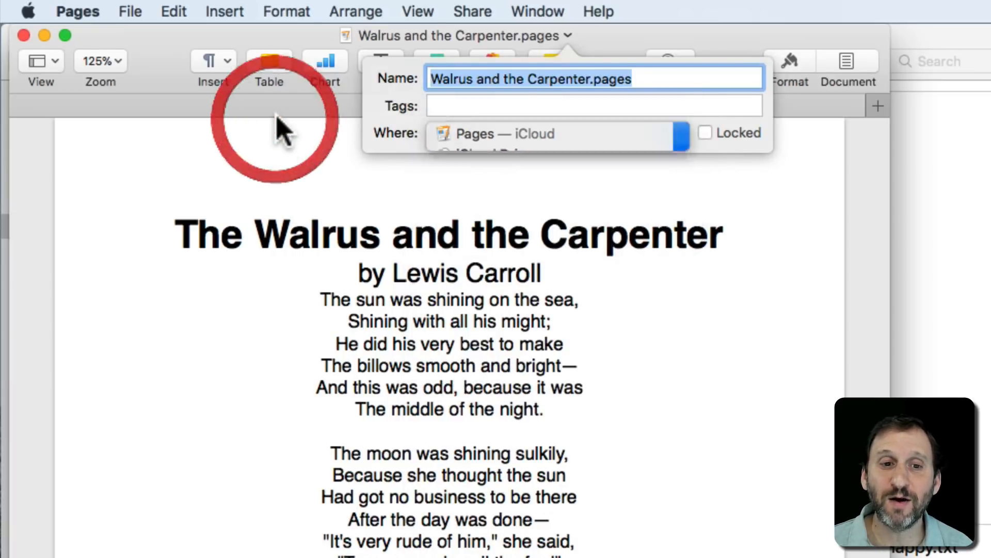
{"action": "left_click", "coordinate": [692, 42]}
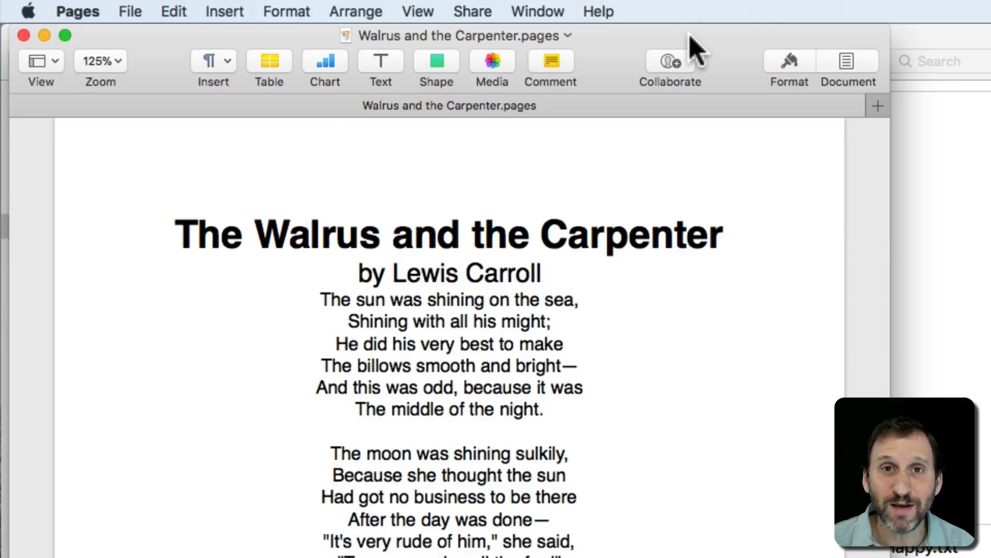
- Peek at the document's Name/Tags/Where popover, then start File > Rename on Walrus and the Carpenter.pages
{"action": "left_click", "coordinate": [426, 37]}
{"action": "left_click", "coordinate": [256, 35]}
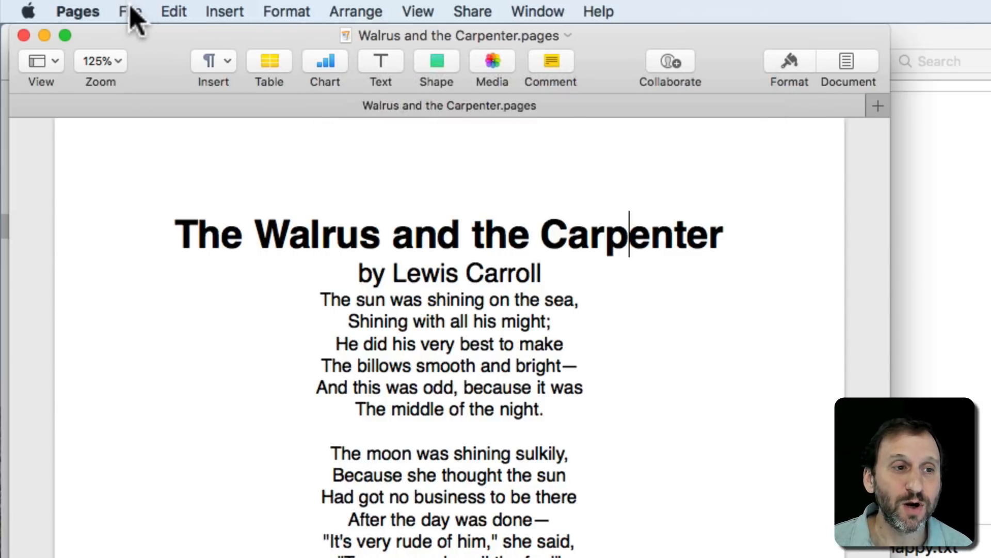
{"action": "left_click", "coordinate": [130, 12]}
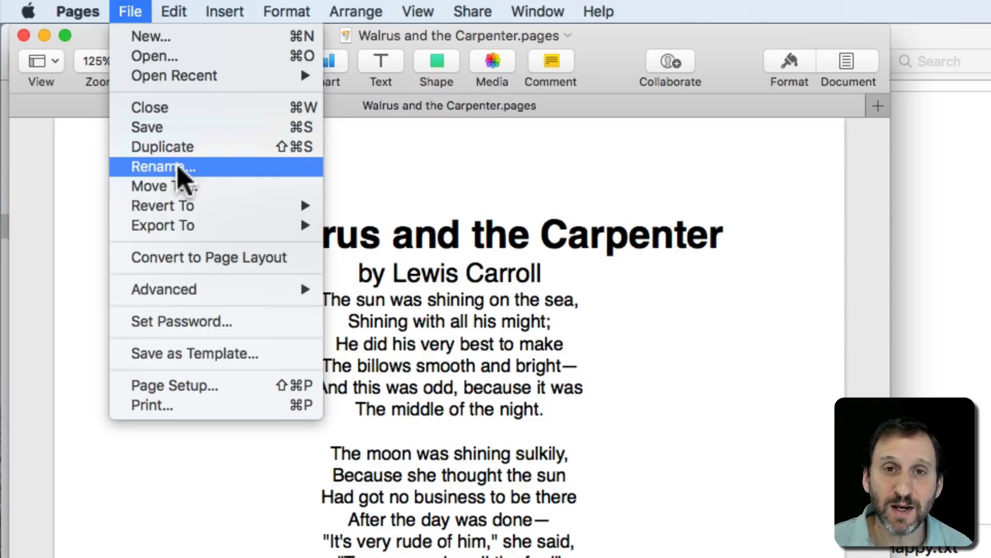
{"action": "left_click", "coordinate": [163, 167]}
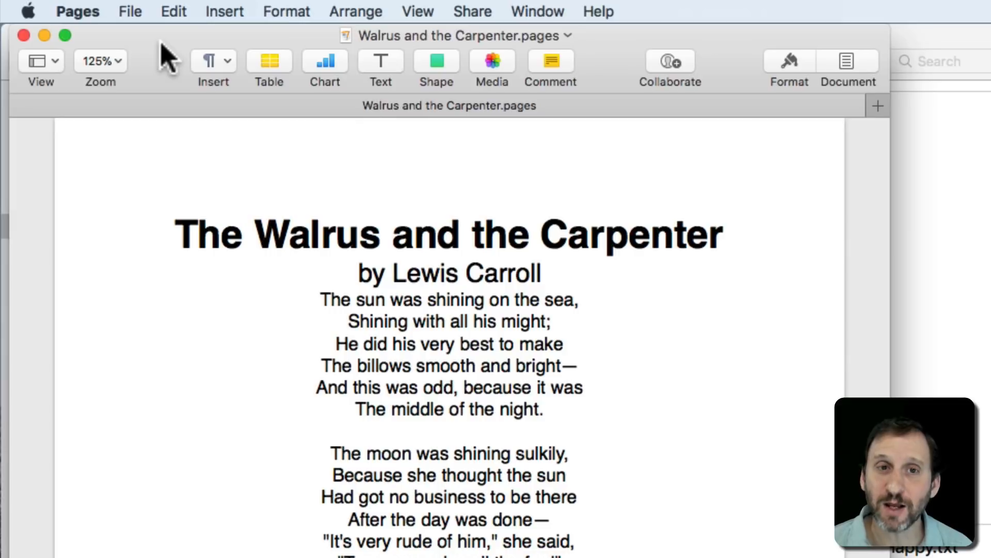
- Reopen the title-bar Name/Tags/Where popover and bring up the File menu alongside it
{"action": "left_click", "coordinate": [425, 35]}
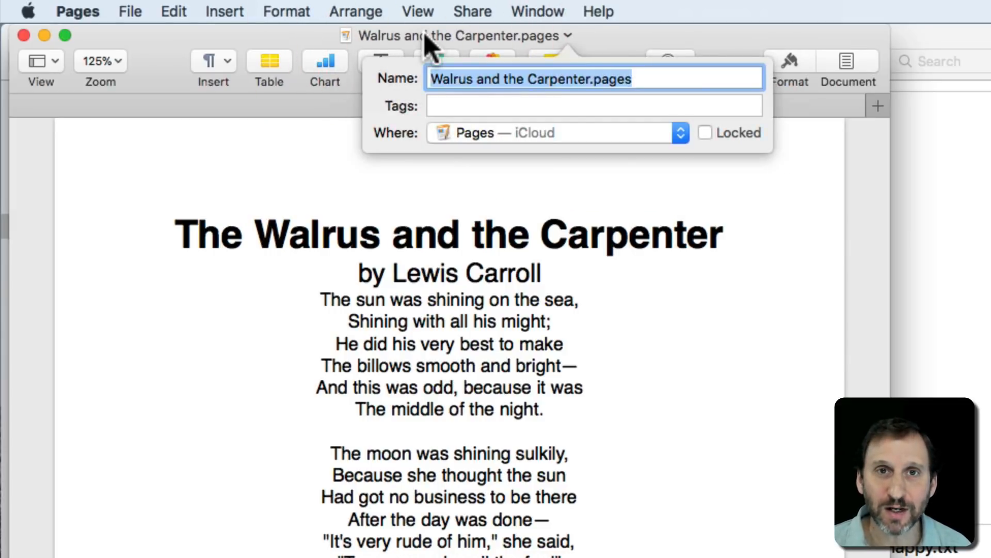
{"action": "left_click", "coordinate": [130, 11]}
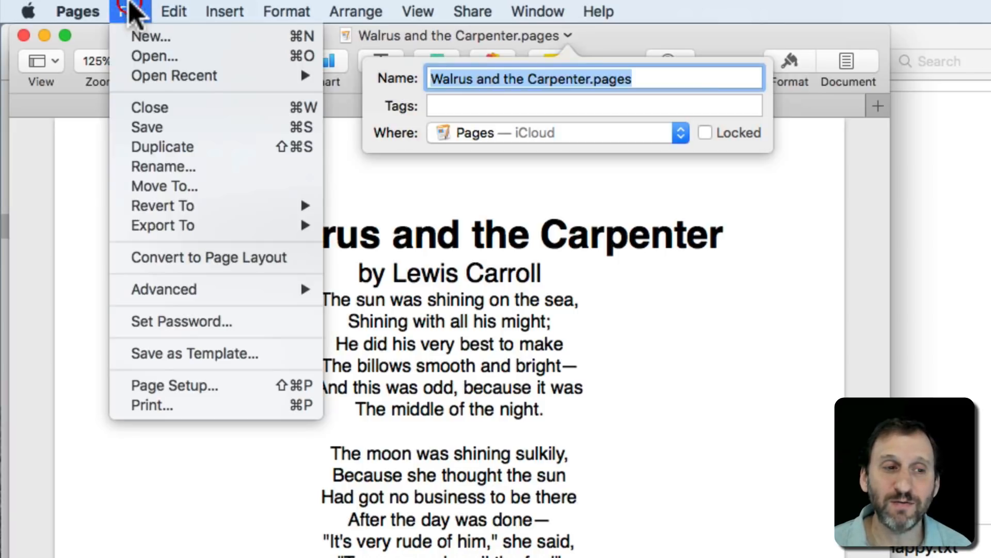